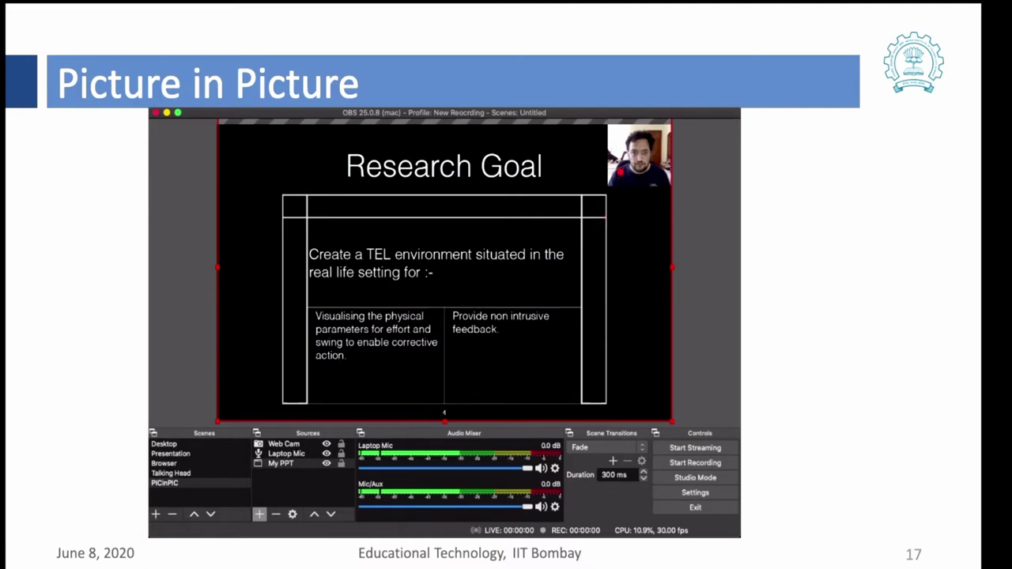
- Switch back to OBS Studio from the other application
{"action": "key", "text": "super+Tab"}
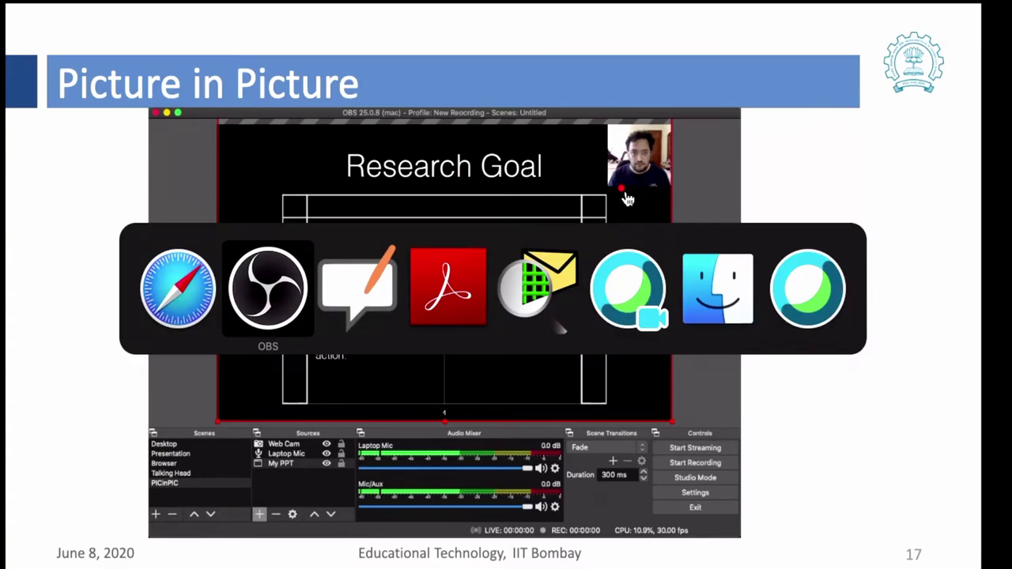
{"action": "key", "text": "super+Tab"}
{"action": "key", "text": "super+shift+Tab"}
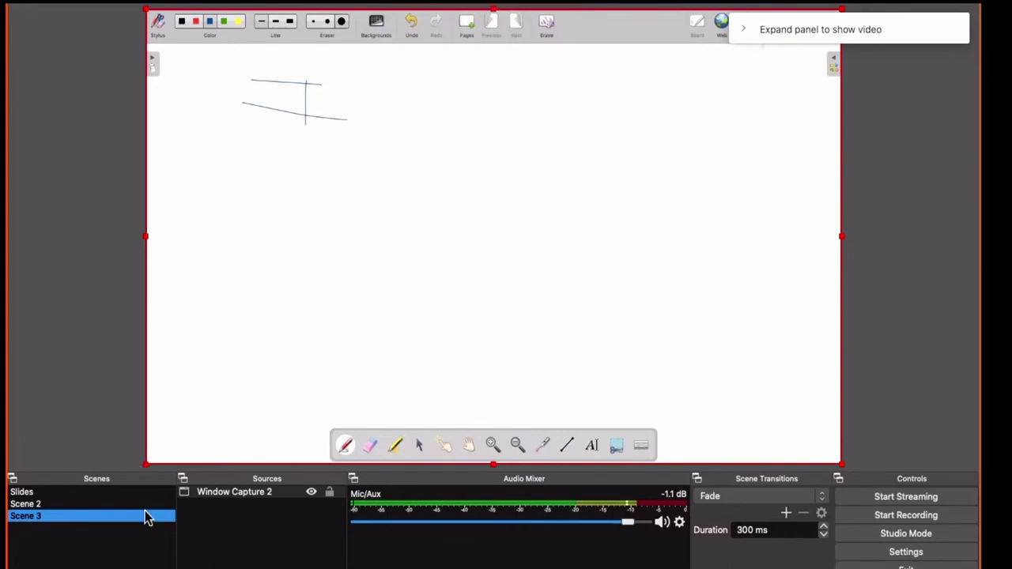
- Preview the Slides and webcam Scene 2 scenes, then list source types for Slides
{"action": "left_click", "coordinate": [45, 491]}
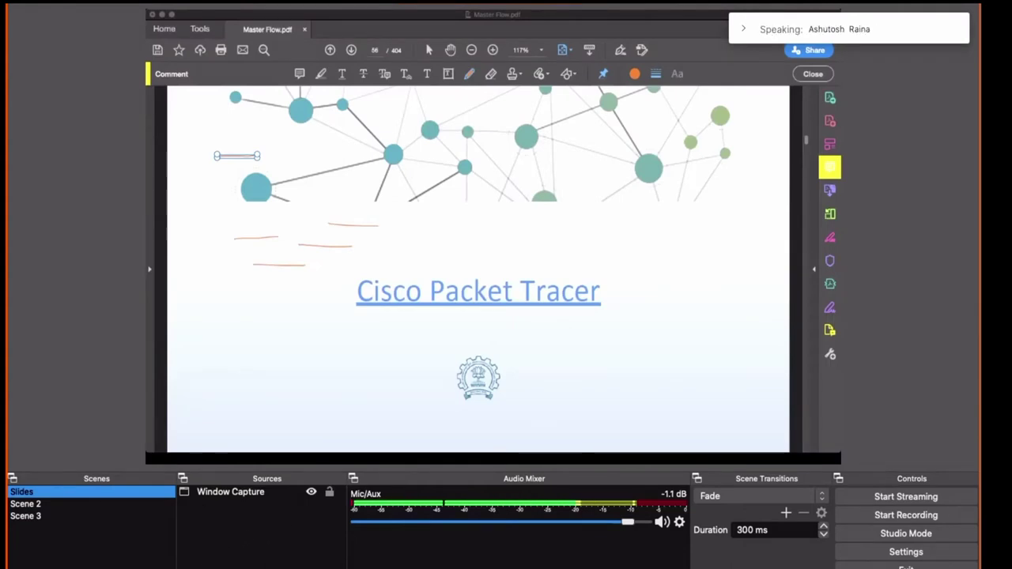
{"action": "left_click", "coordinate": [49, 506]}
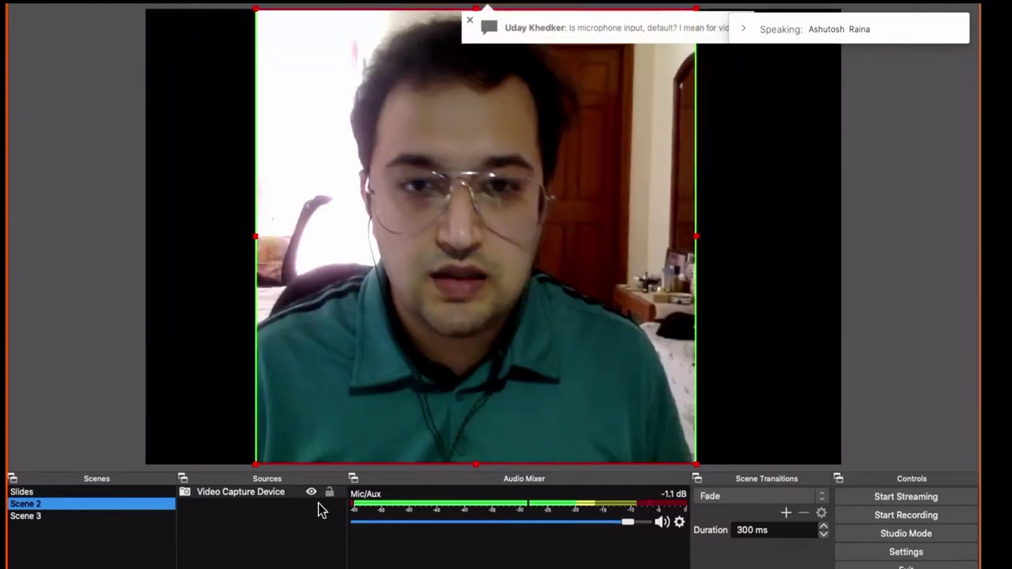
{"action": "left_click", "coordinate": [53, 492]}
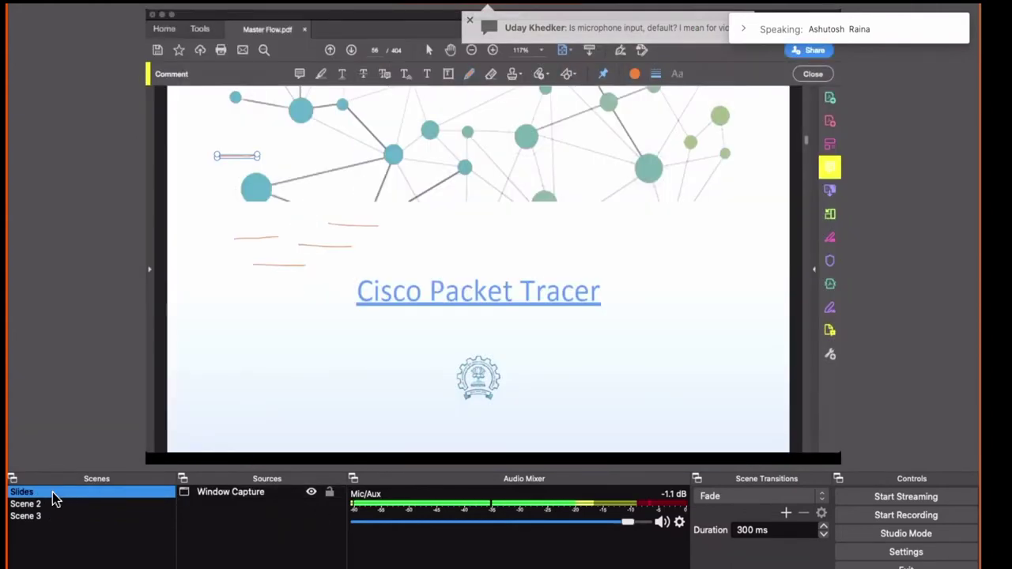
{"action": "left_click", "coordinate": [187, 563]}
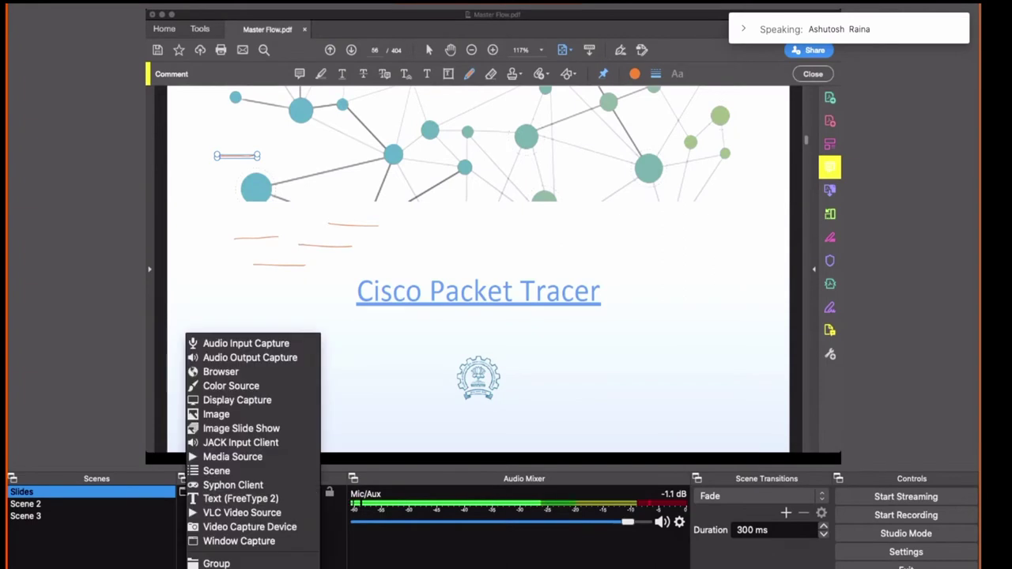
- Create Video Capture Device 2 in Slides using the FaceTime HD Camera
{"action": "left_click", "coordinate": [237, 527]}
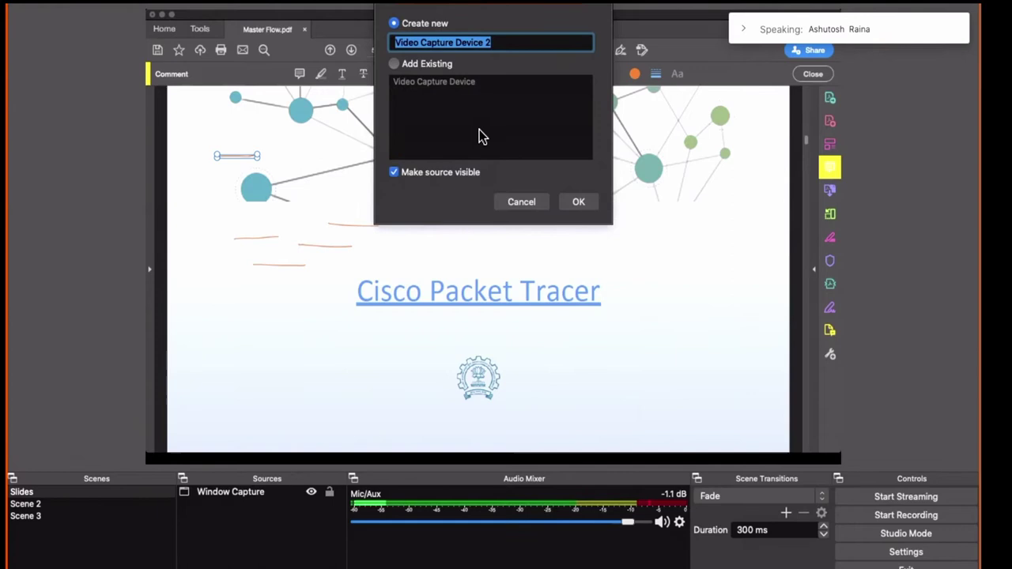
{"action": "left_click", "coordinate": [574, 207]}
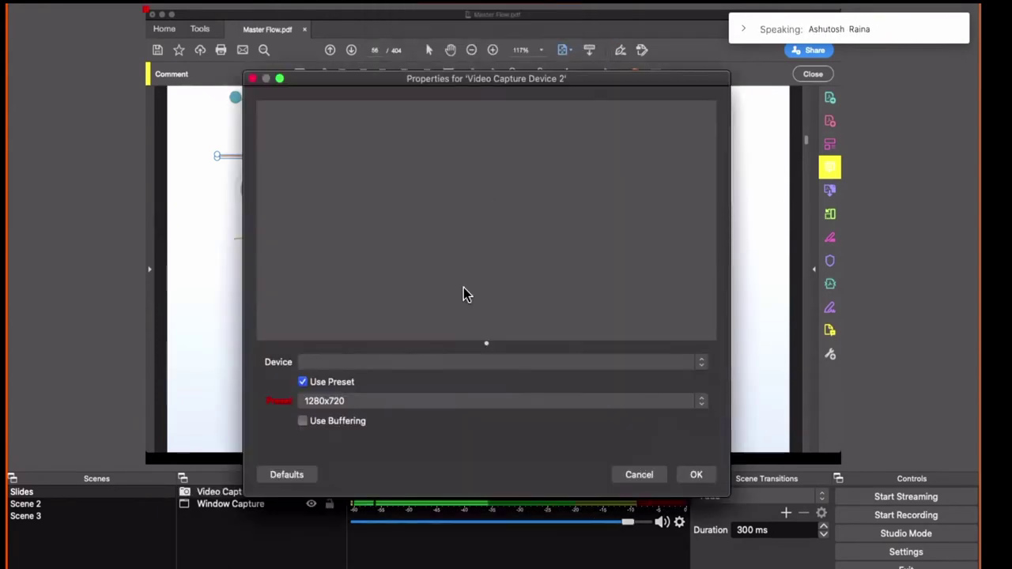
{"action": "left_click", "coordinate": [441, 362]}
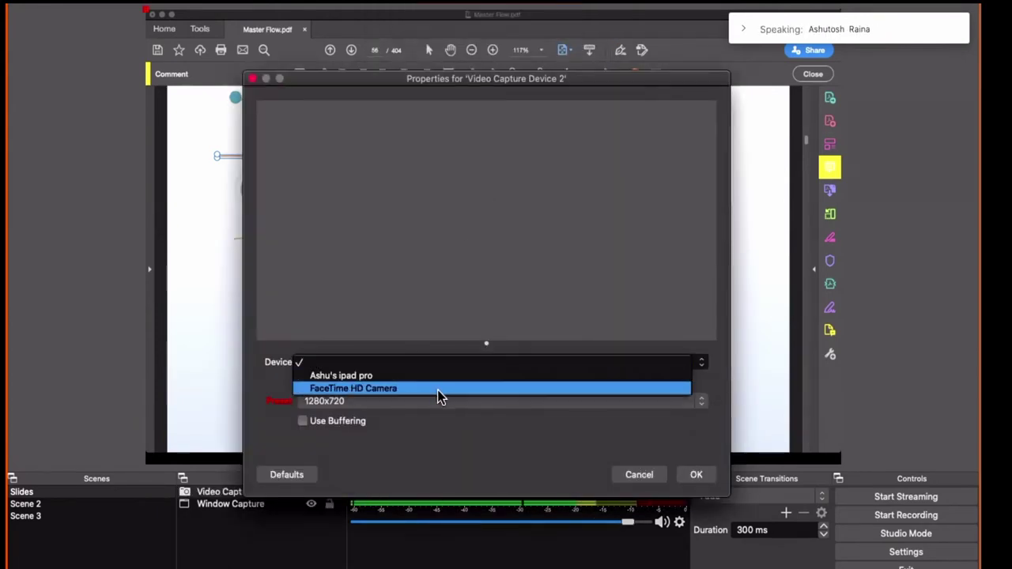
{"action": "left_click", "coordinate": [438, 388]}
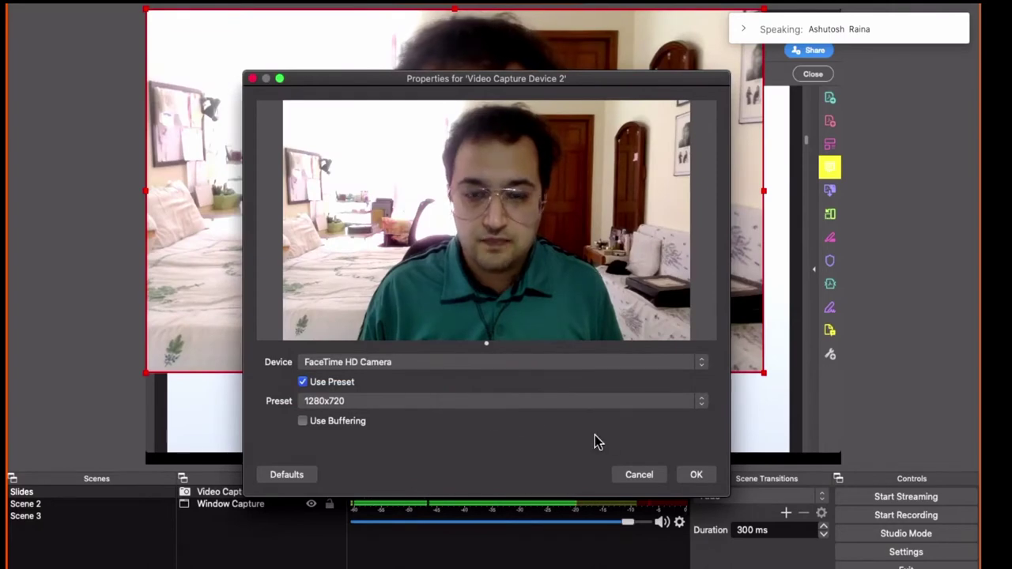
{"action": "left_click", "coordinate": [691, 474]}
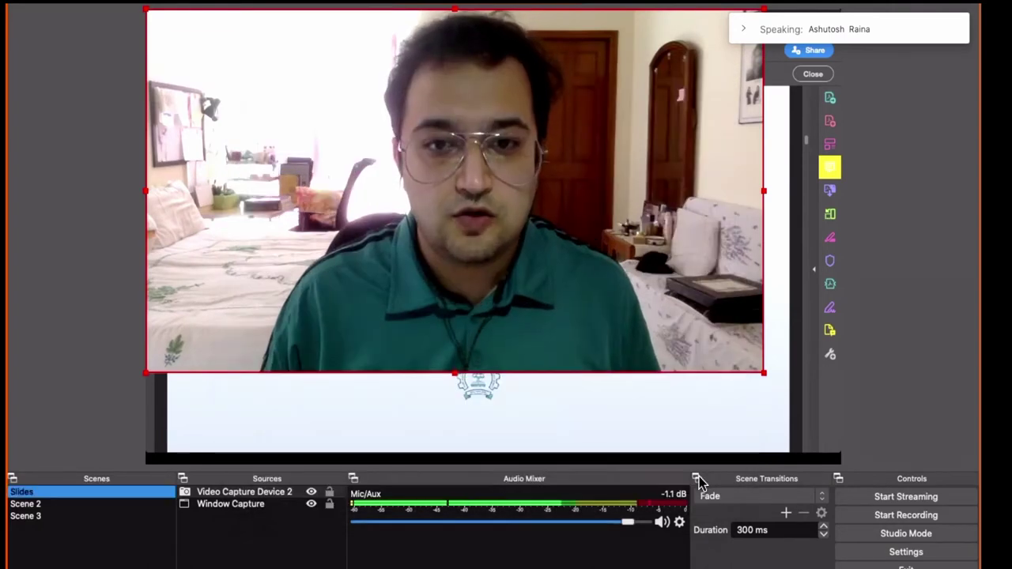
- Scale the webcam feed down and drag it into the slide's lower-right corner
{"action": "left_click_drag", "start_coordinate": [415, 245], "coordinate": [445, 291]}
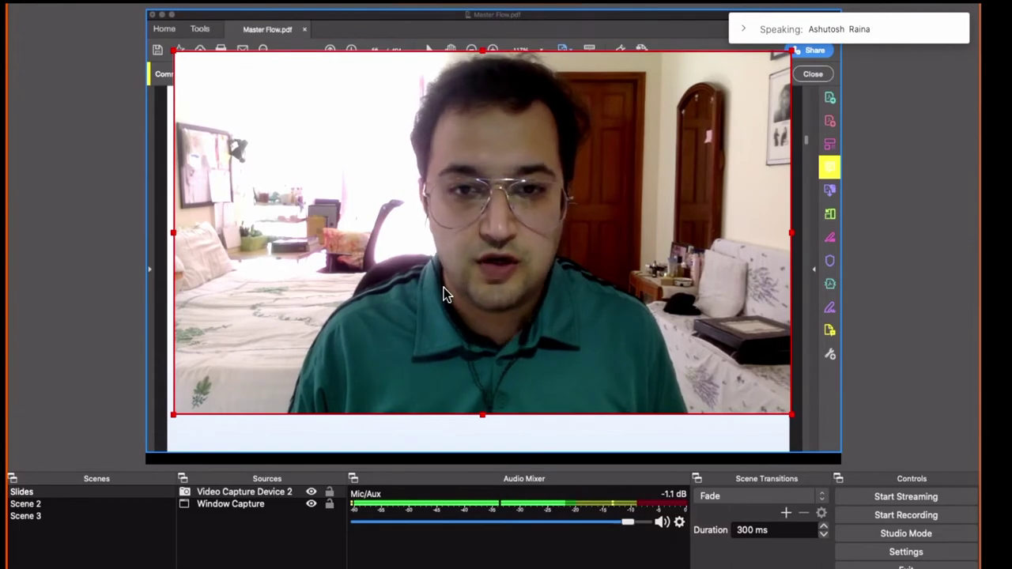
{"action": "mouse_move", "coordinate": [173, 52]}
{"action": "left_mouse_down"}
{"action": "mouse_move", "coordinate": [440, 269]}
{"action": "mouse_move", "coordinate": [635, 384]}
{"action": "left_mouse_up"}
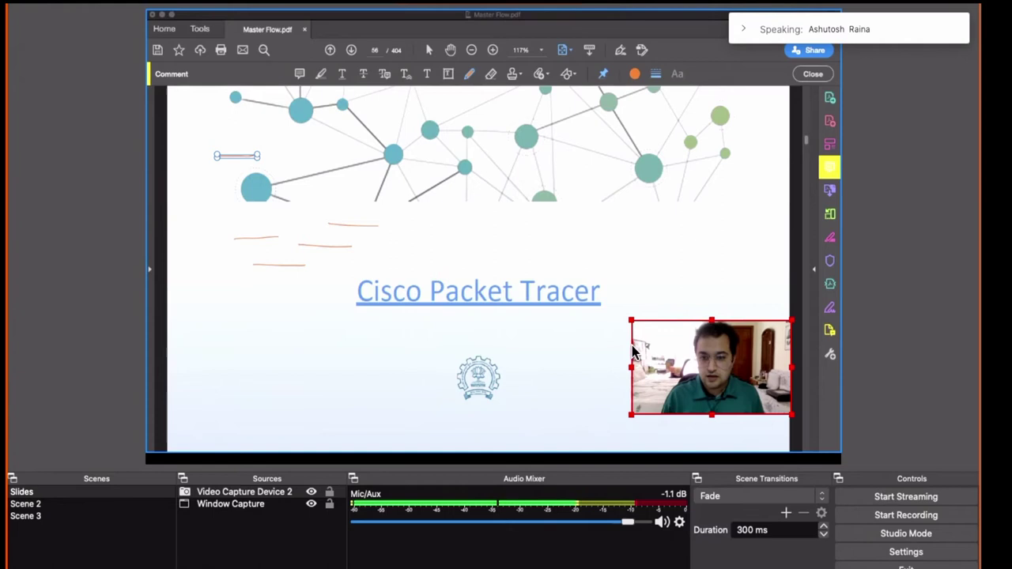
{"action": "left_click_drag", "start_coordinate": [728, 380], "coordinate": [740, 417]}
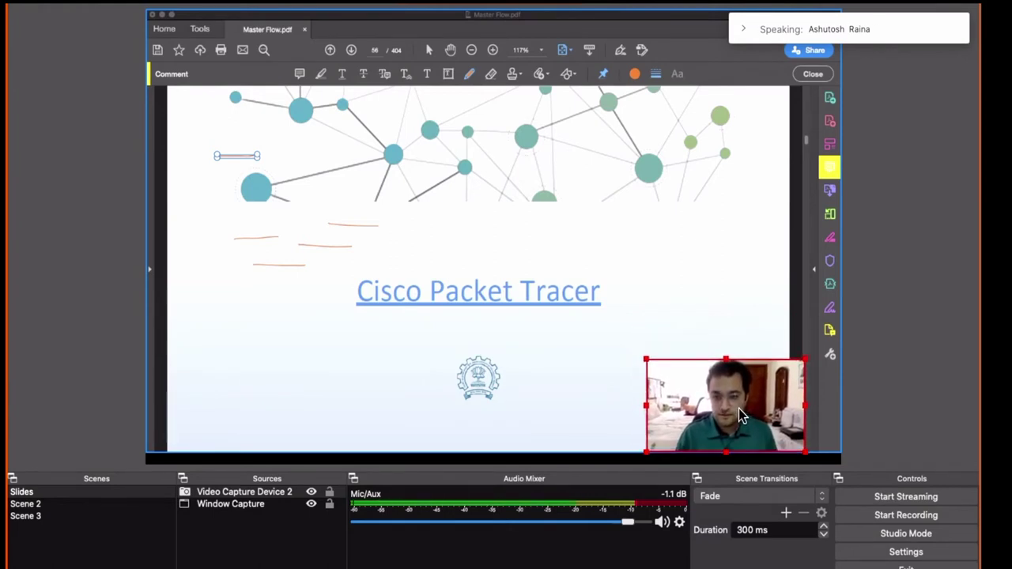
{"action": "left_click", "coordinate": [255, 506]}
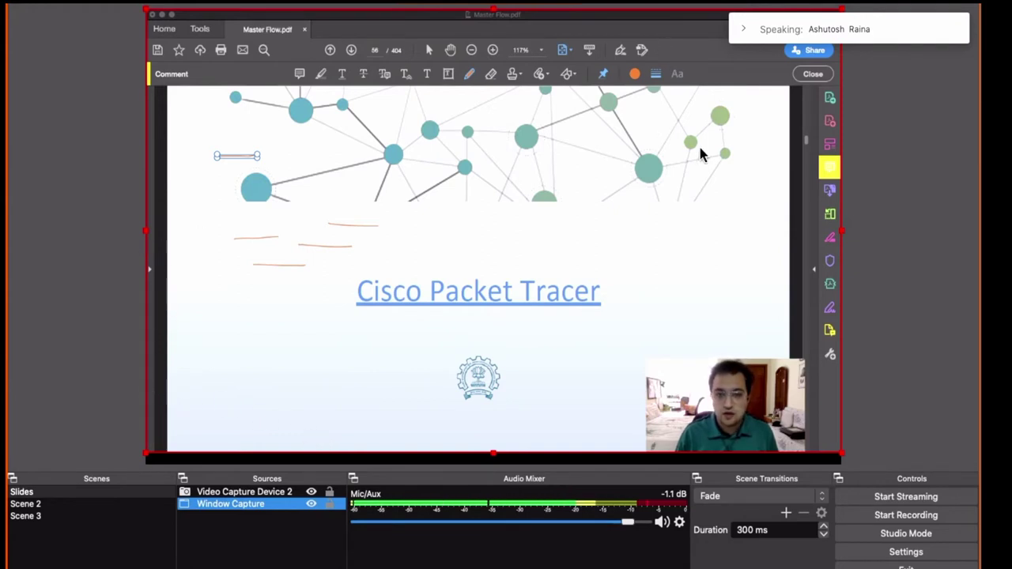
- Crop the webcam 350 left and 200 right, then reposition it in the corner slightly larger
{"action": "left_click", "coordinate": [266, 493]}
{"action": "right_click", "coordinate": [267, 494]}
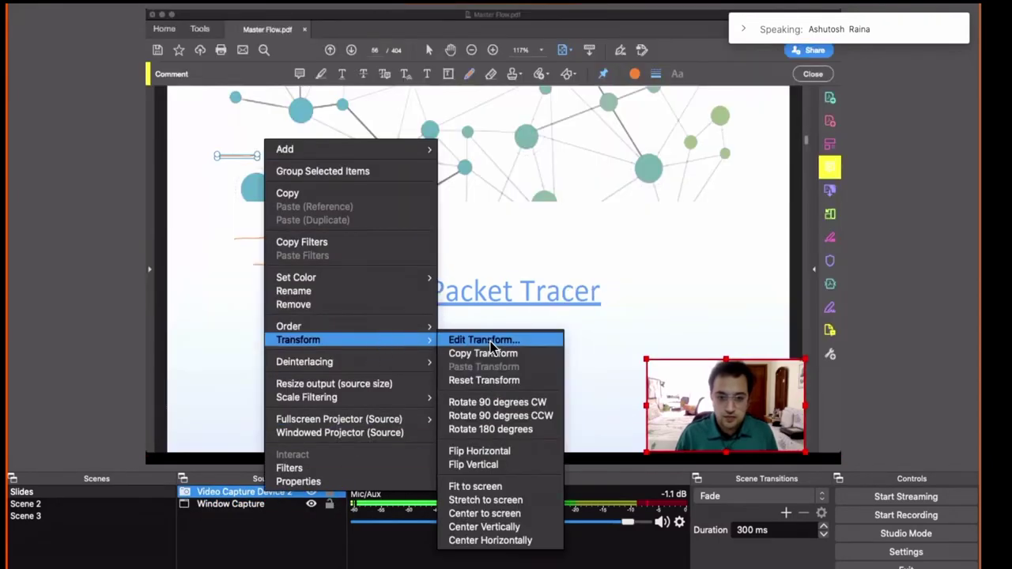
{"action": "left_click", "coordinate": [482, 340]}
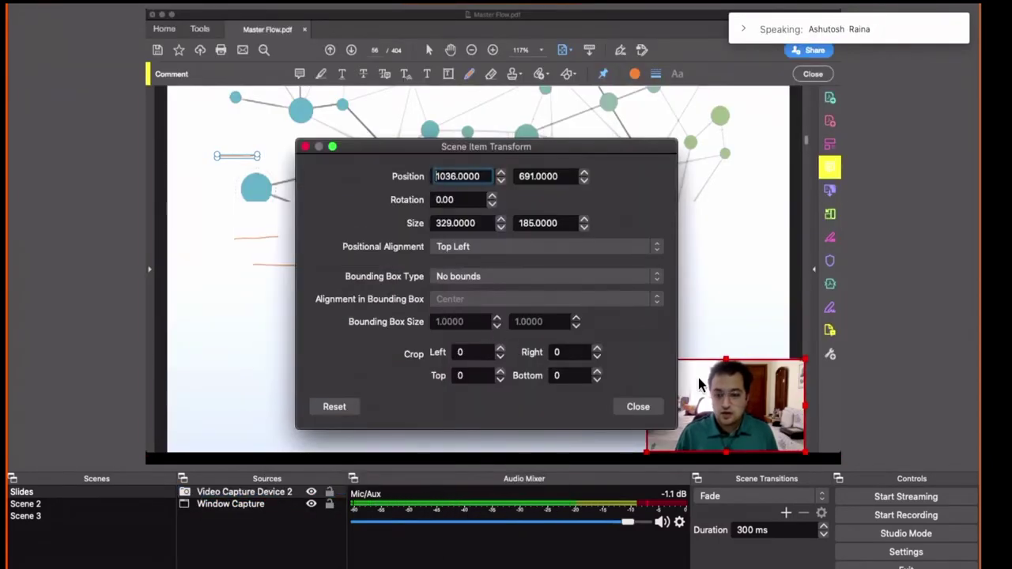
{"action": "left_click", "coordinate": [472, 353]}
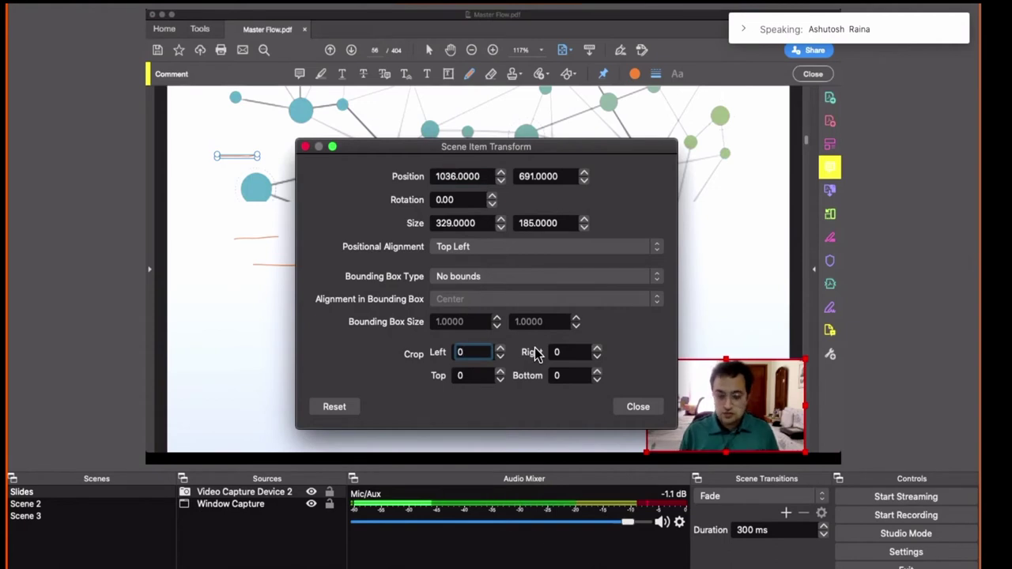
{"action": "key", "text": "BackSpace"}
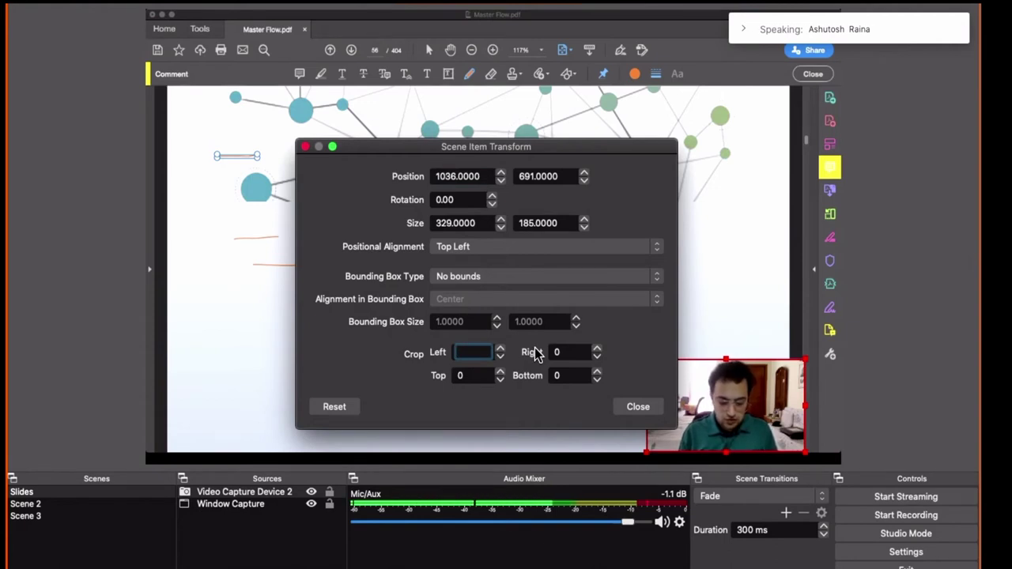
{"action": "type", "text": "350"}
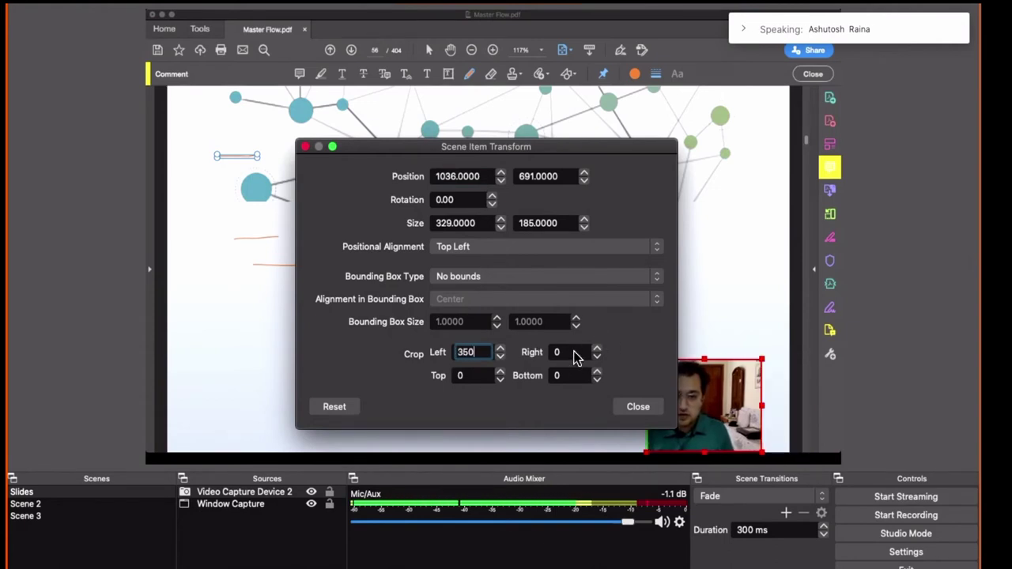
{"action": "left_click", "coordinate": [575, 352]}
{"action": "key", "text": "BackSpace"}
{"action": "type", "text": "200"}
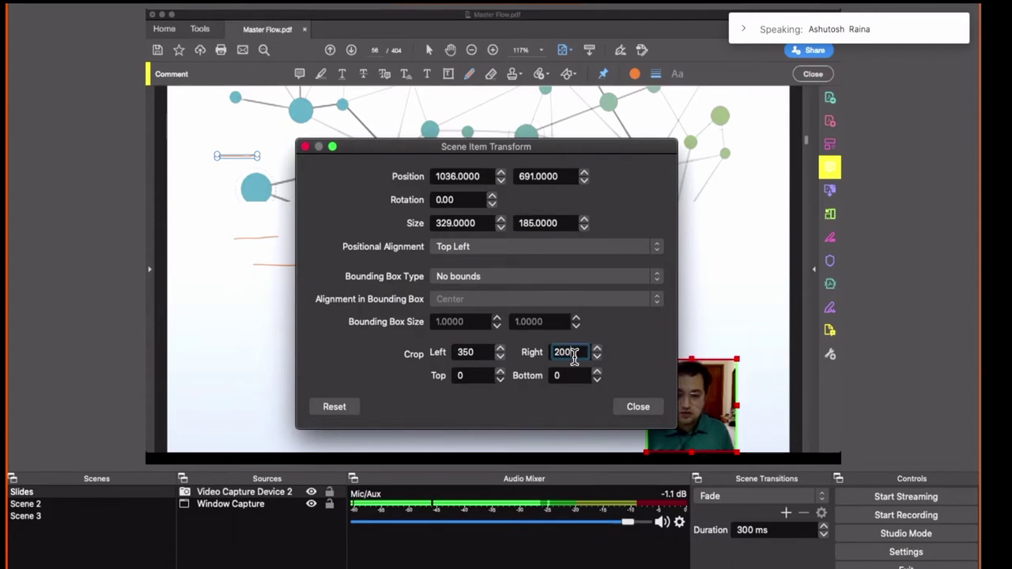
{"action": "left_click", "coordinate": [638, 407]}
{"action": "left_click_drag", "start_coordinate": [677, 415], "coordinate": [746, 417]}
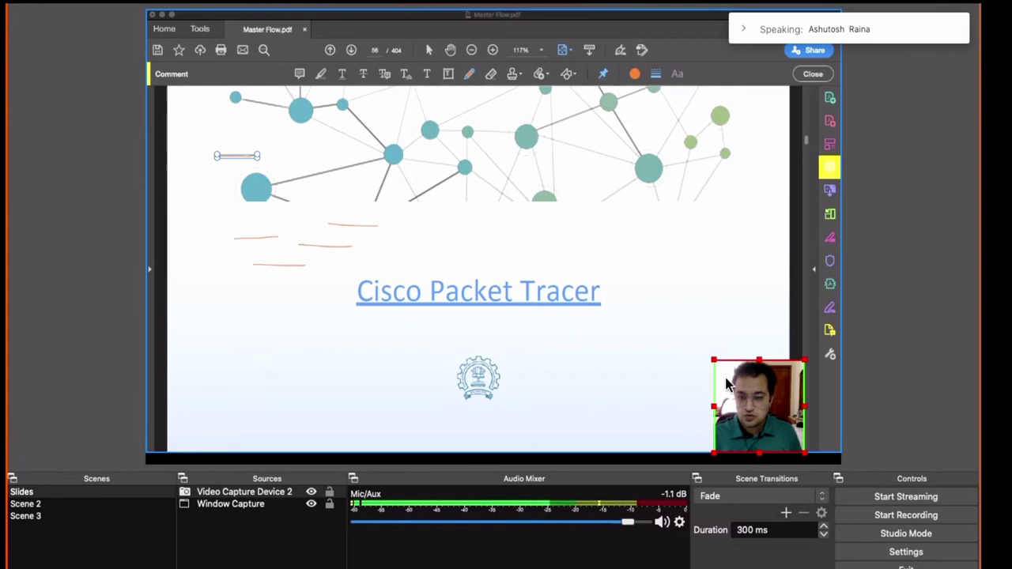
{"action": "left_click_drag", "start_coordinate": [716, 367], "coordinate": [689, 338]}
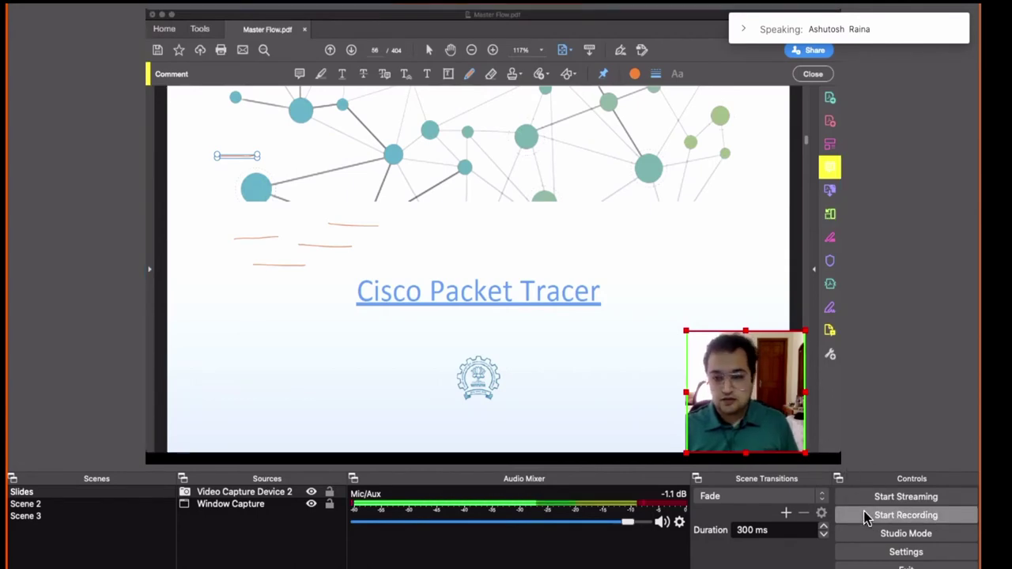
- Advance the Acrobat PDF to page 57, the Cisco Packet Tracer slide, then return to OBS
{"action": "key", "text": "super+Tab"}
{"action": "key", "text": "super+Tab"}
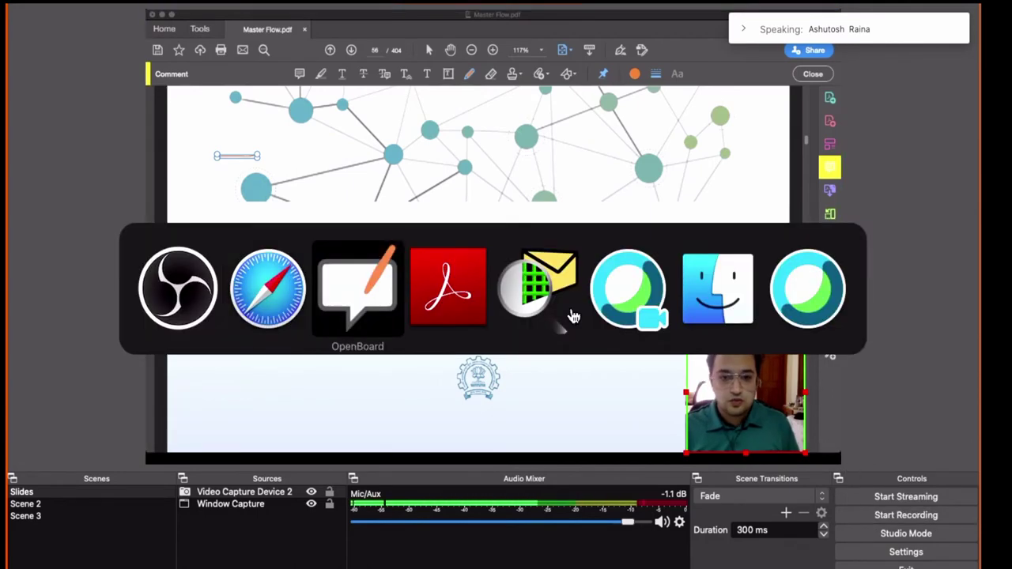
{"action": "key", "text": "super+Tab"}
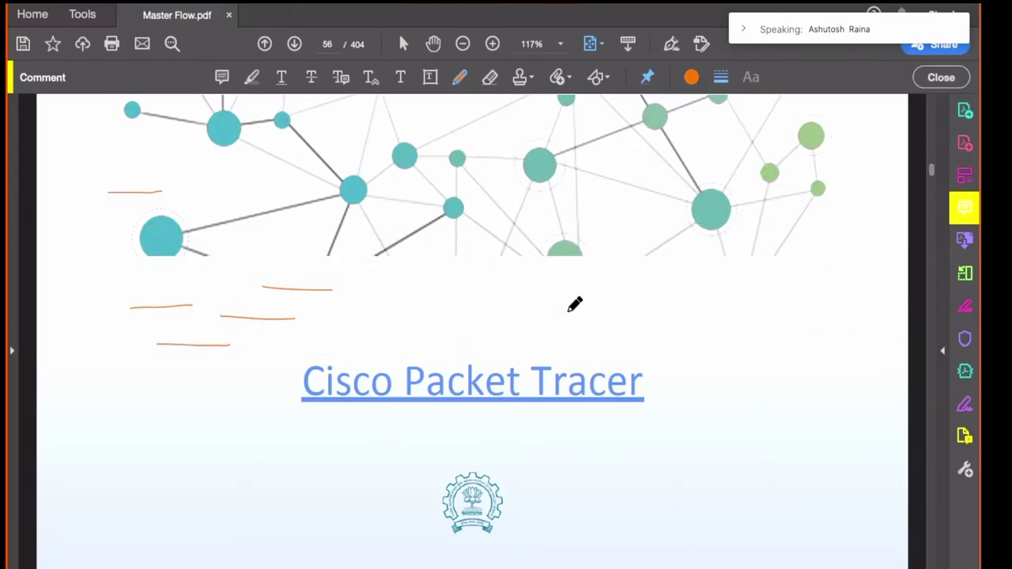
{"action": "key", "text": "Right"}
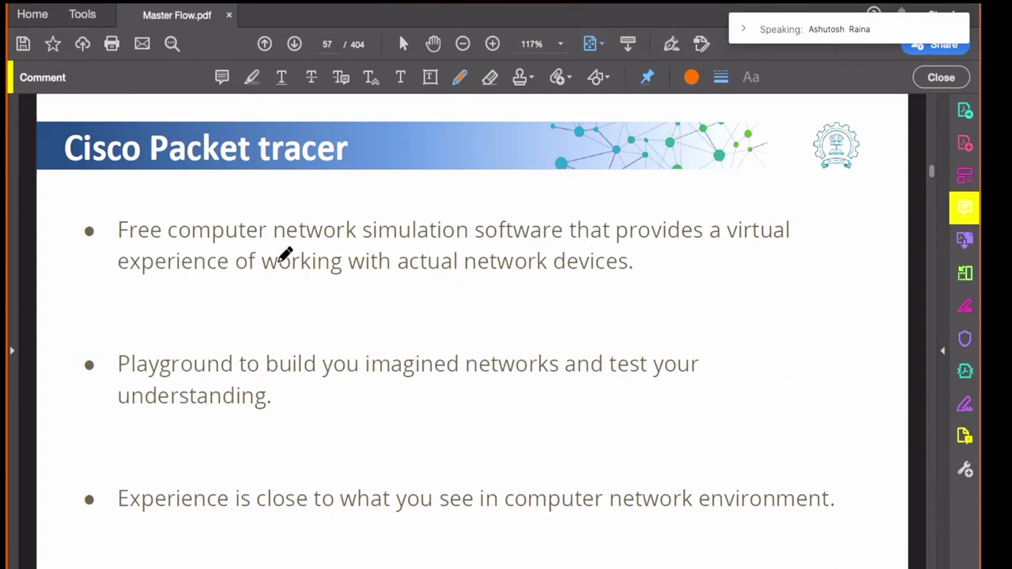
{"action": "key", "text": "super+Tab"}
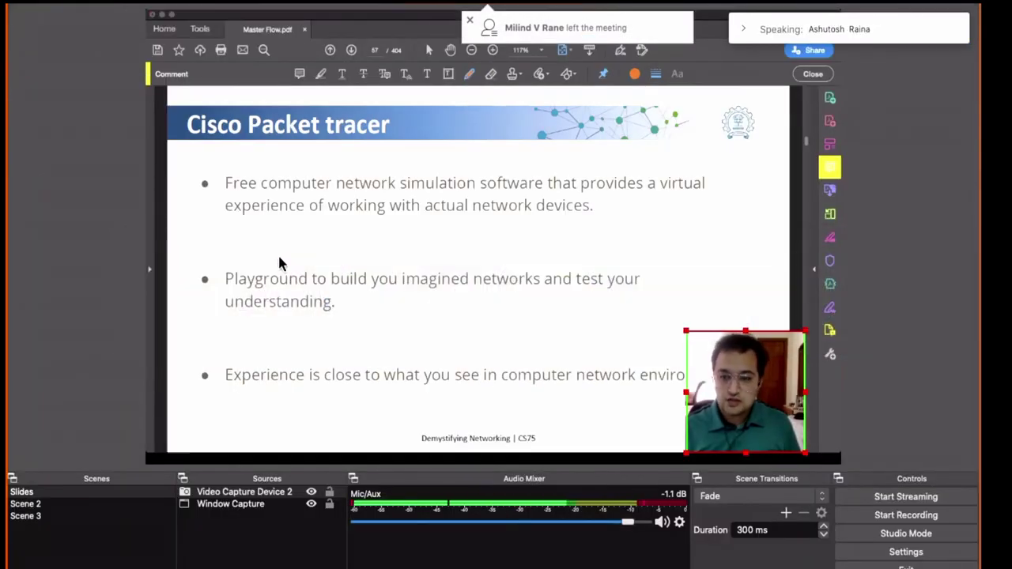
{"action": "left_click", "coordinate": [275, 253]}
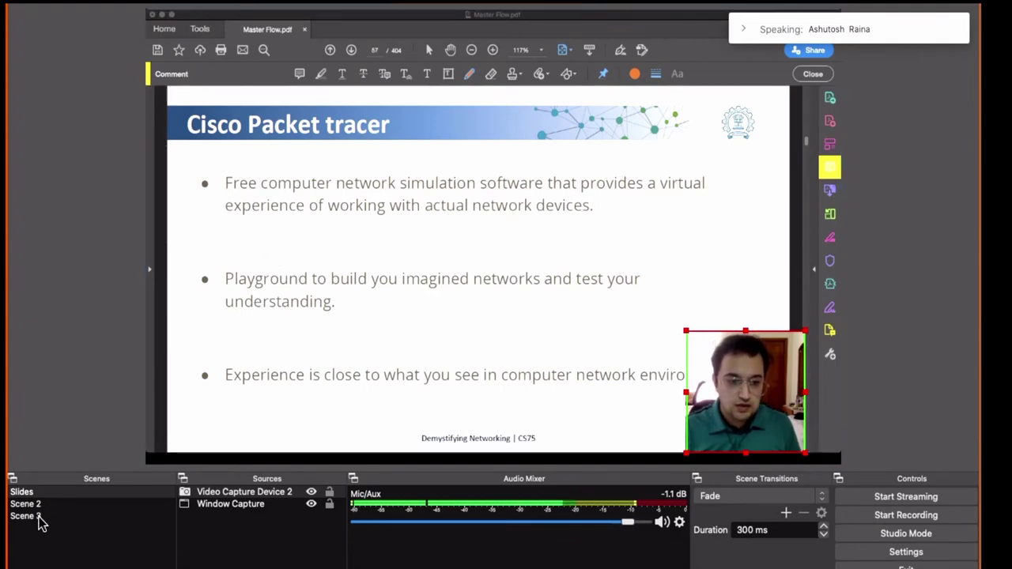
{"action": "left_click", "coordinate": [39, 516]}
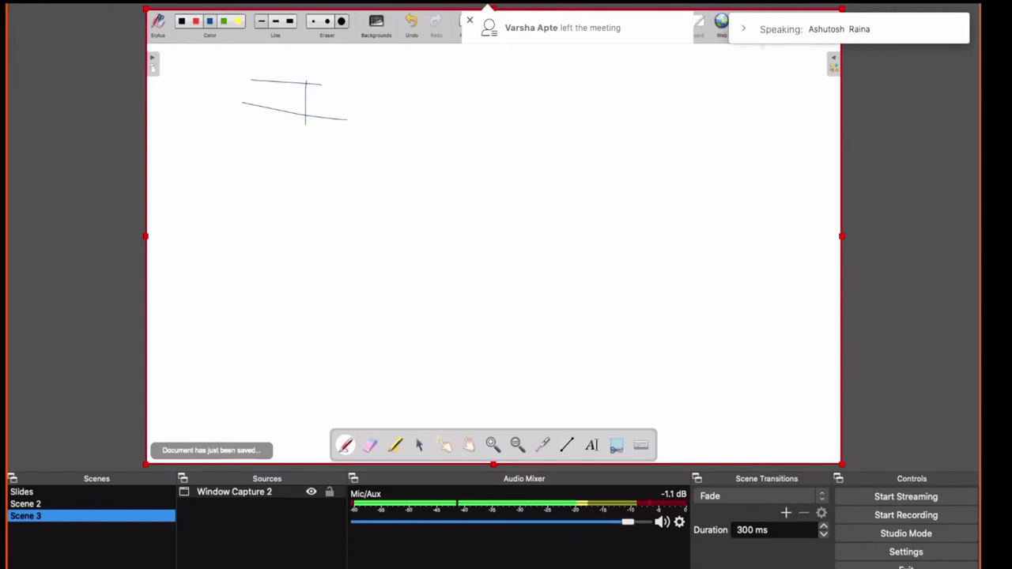
{"action": "left_click", "coordinate": [190, 566]}
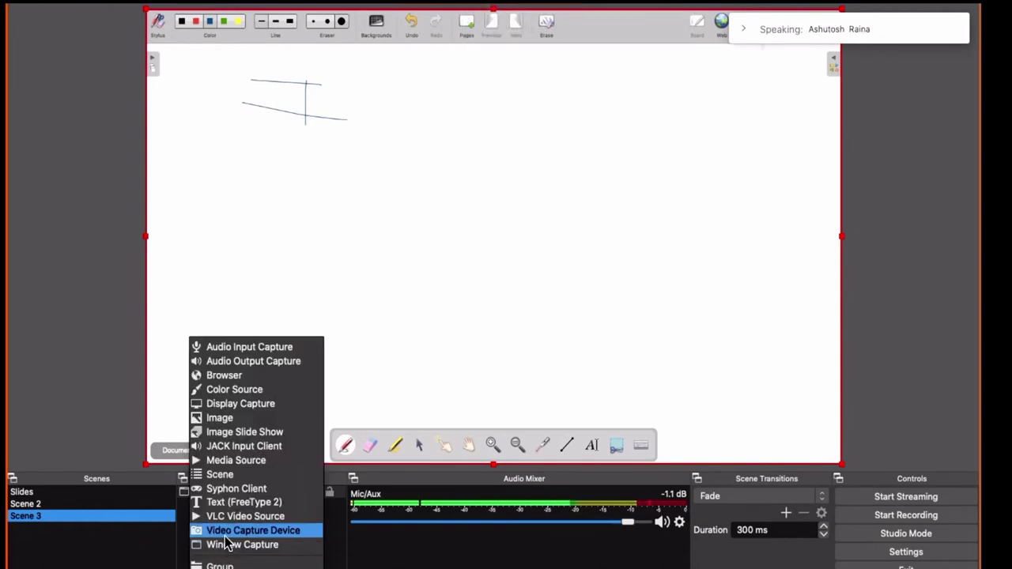
{"action": "left_click", "coordinate": [127, 560]}
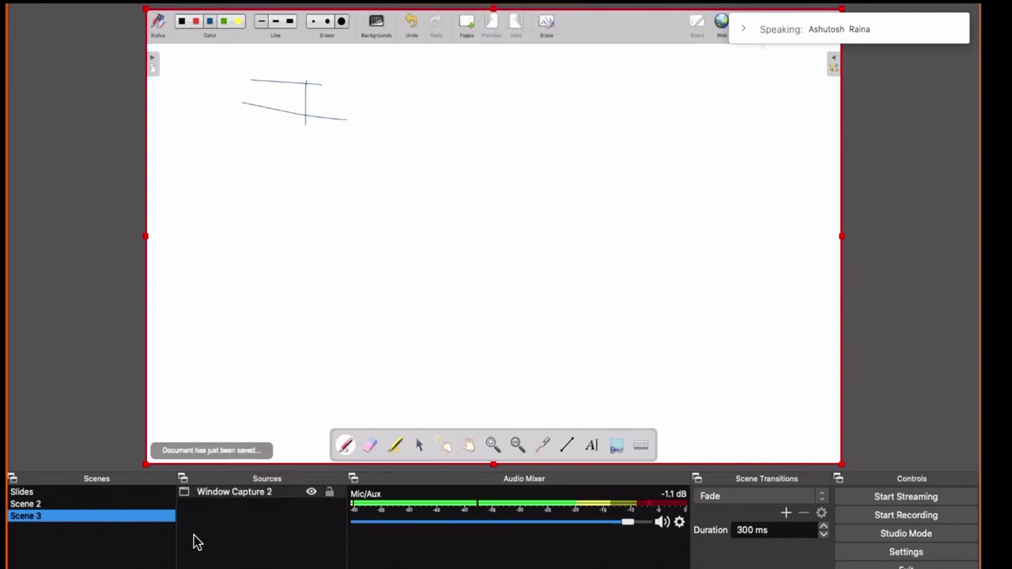
{"action": "left_click", "coordinate": [65, 493]}
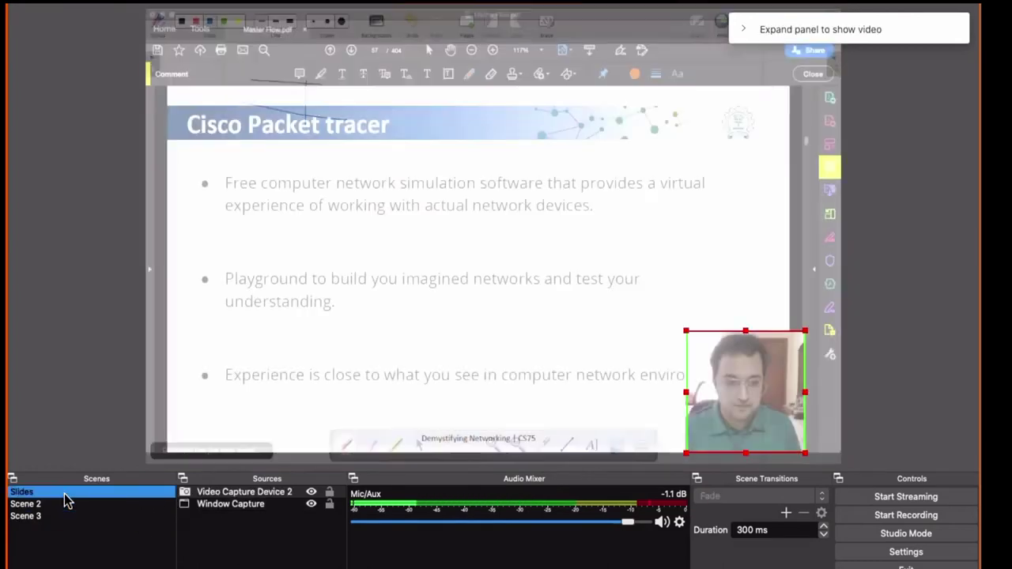
{"action": "key", "text": "super+Tab"}
{"action": "key", "text": "super+Tab"}
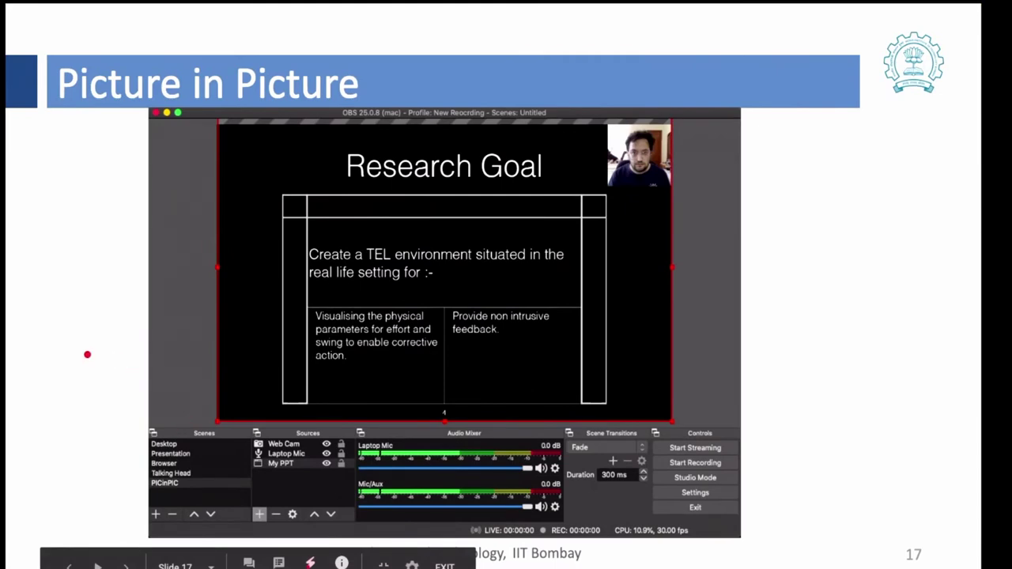
- Advance the slideshow to slide 19, 'Transitions'
{"action": "key", "text": "Right"}
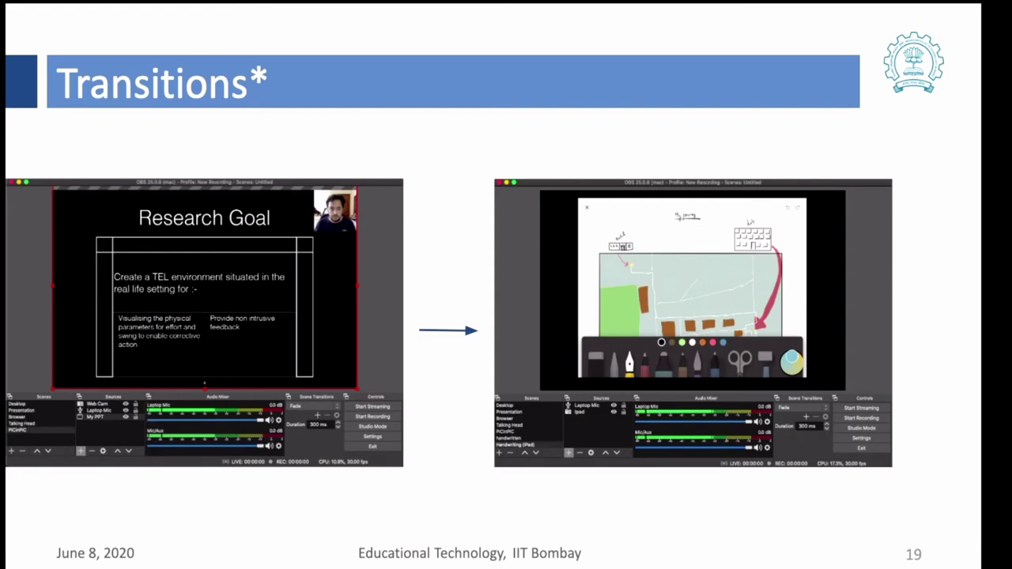
- Switch from the PowerPoint slideshow back to OBS Studio
{"action": "key", "text": "super+Tab"}
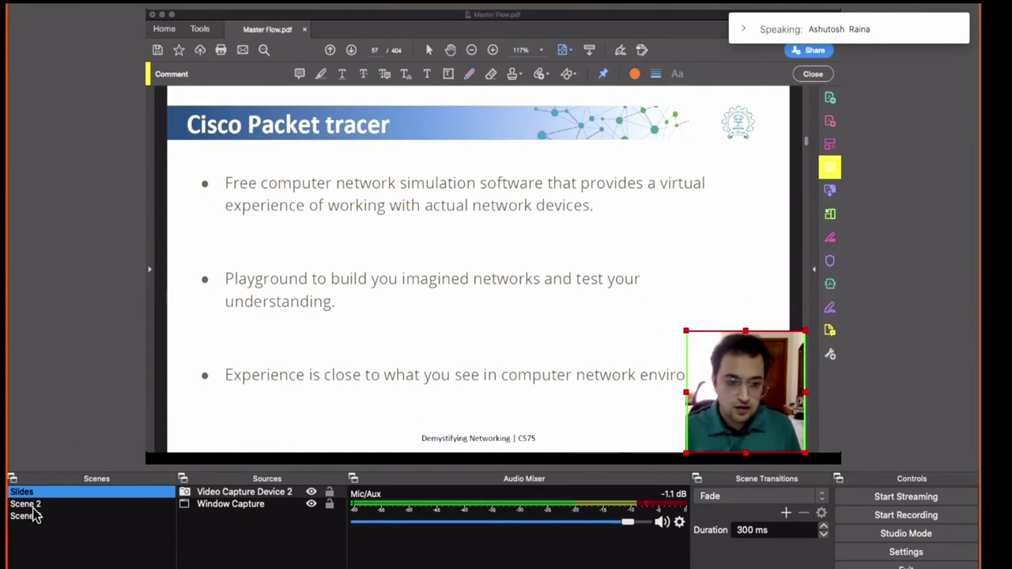
- Preview Scene 2, Scene 3 and Slides, ending on the full-screen webcam Scene 2
{"action": "left_click", "coordinate": [33, 507]}
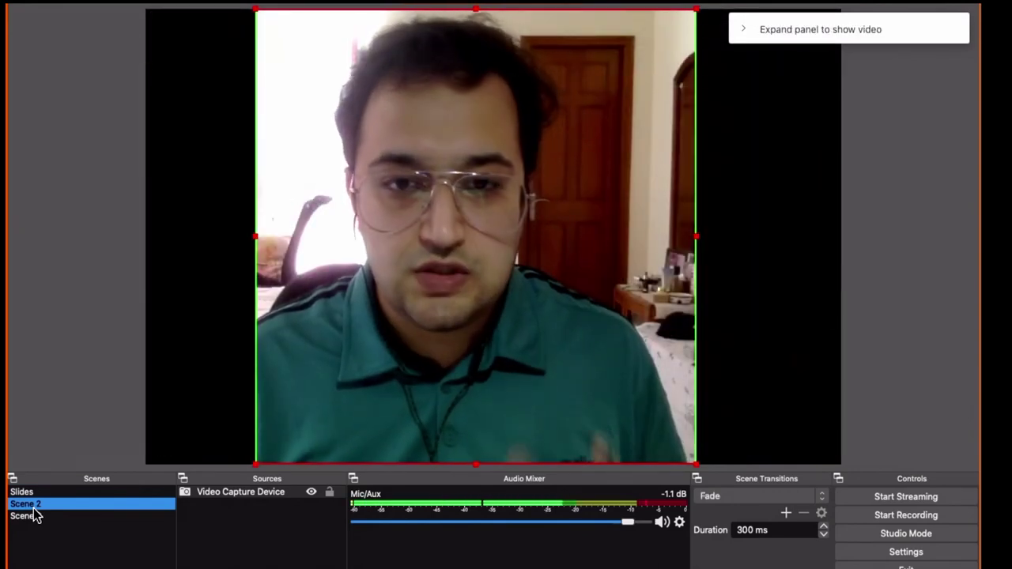
{"action": "left_click", "coordinate": [30, 518]}
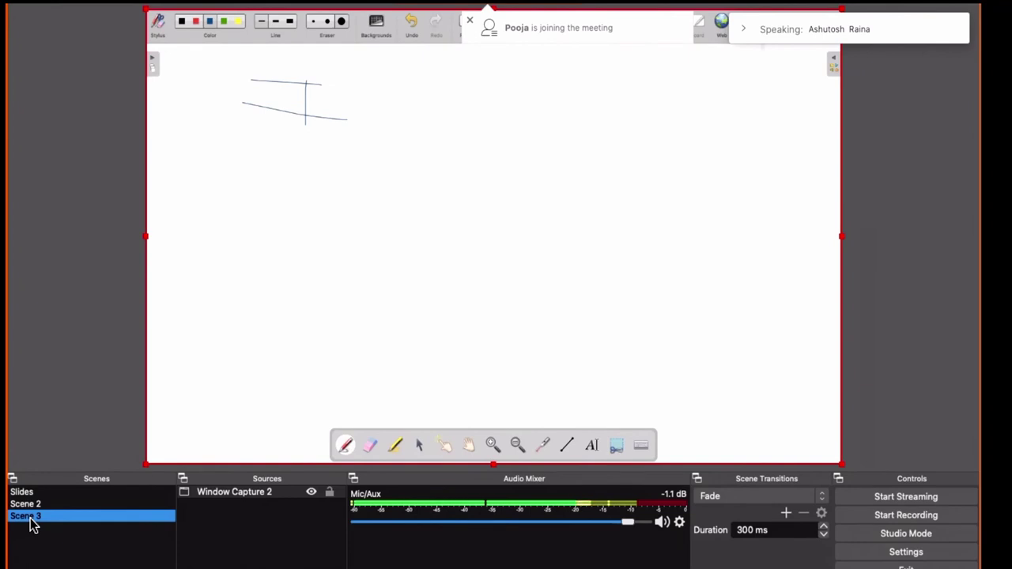
{"action": "left_click", "coordinate": [28, 497]}
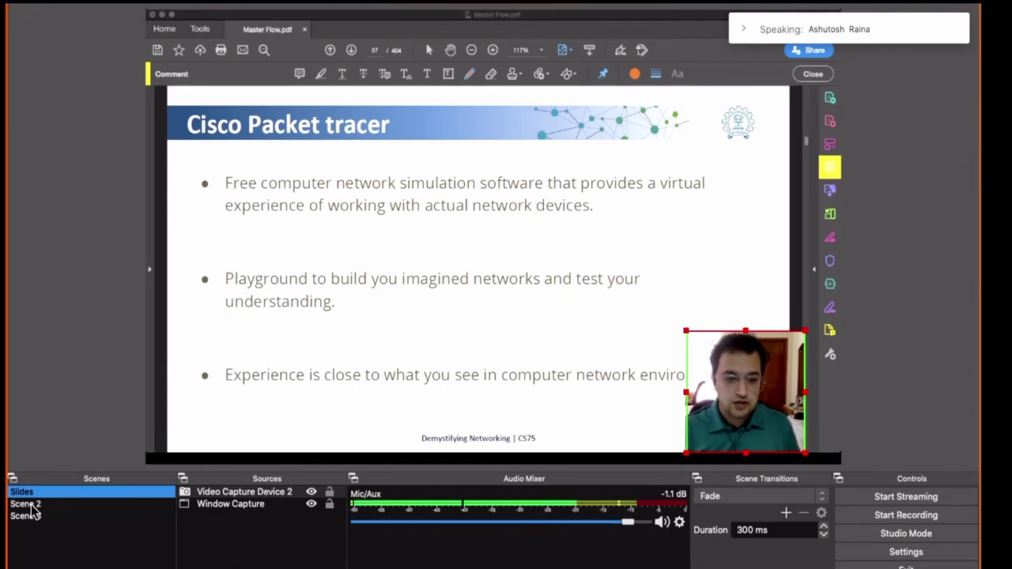
{"action": "left_click", "coordinate": [31, 506]}
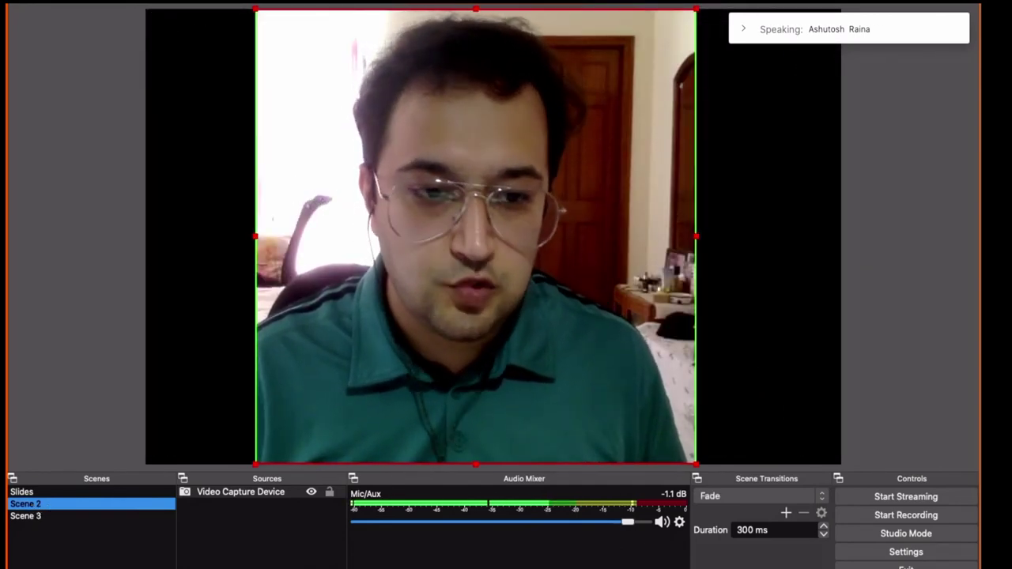
- Delete the webcam Scene 2 and add a fresh scene named Scene 2
{"action": "key", "text": "Delete"}
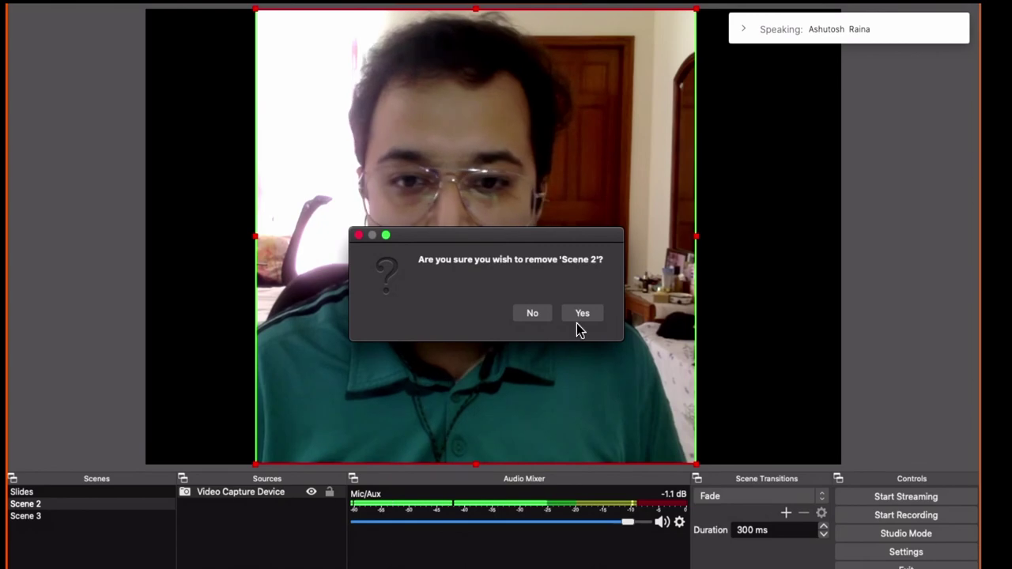
{"action": "left_click", "coordinate": [579, 317]}
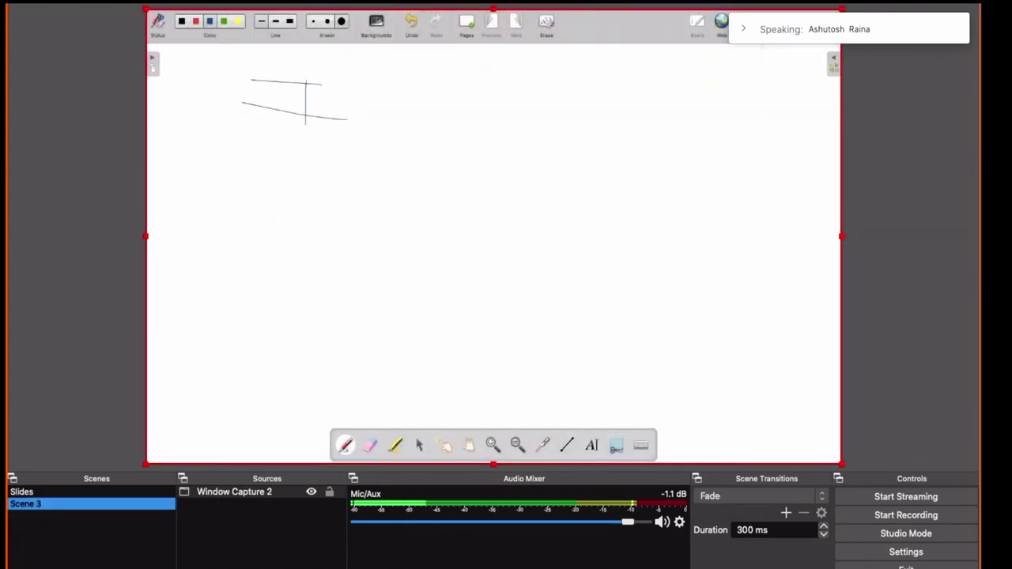
{"action": "left_click", "coordinate": [14, 566]}
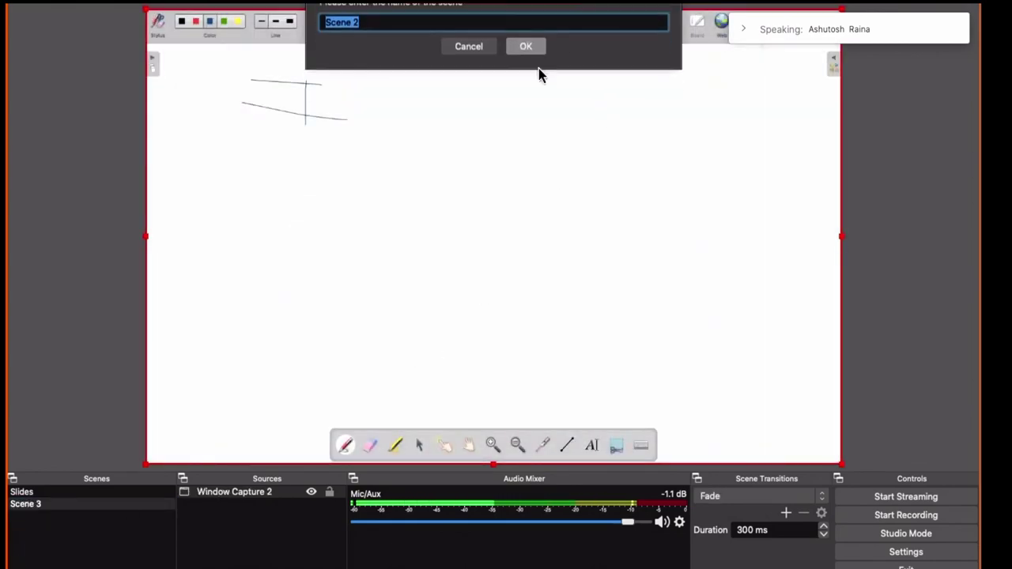
{"action": "left_click", "coordinate": [539, 69]}
- Add Window Capture 3 capturing the Cisco Packet Tracer window to Scene 2
{"action": "left_click", "coordinate": [188, 566]}
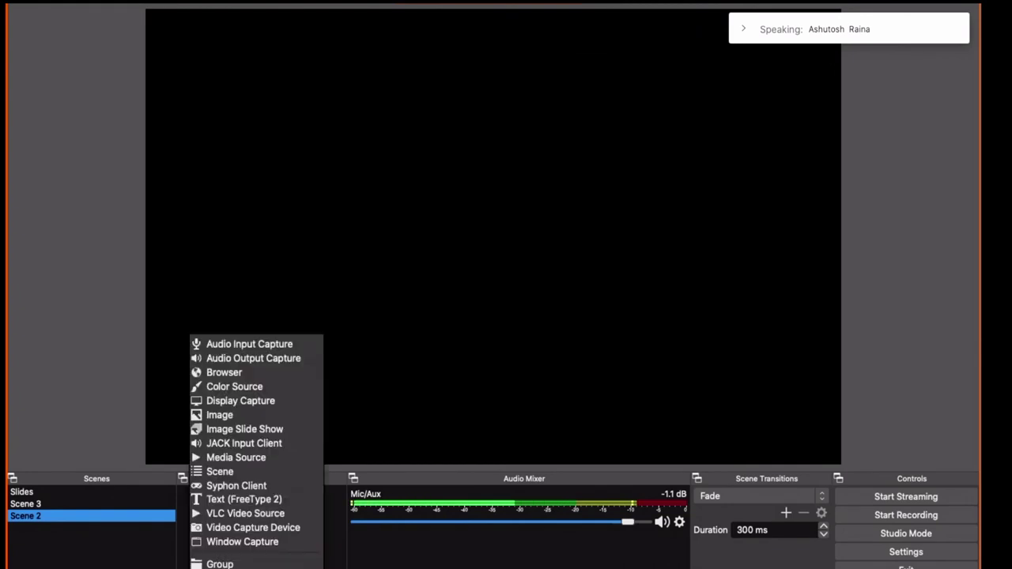
{"action": "left_click", "coordinate": [226, 546]}
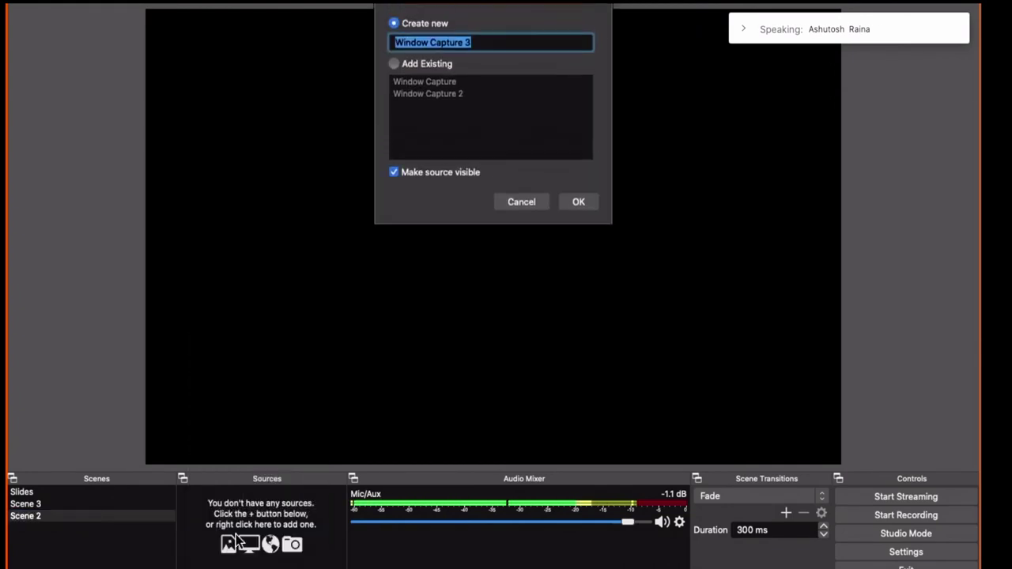
{"action": "left_click", "coordinate": [568, 204]}
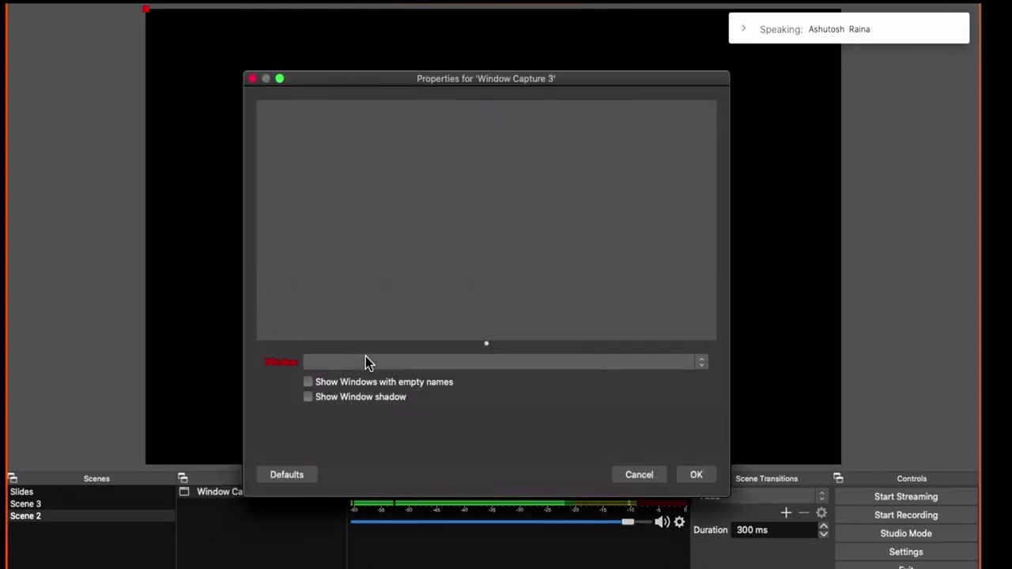
{"action": "left_click", "coordinate": [365, 360]}
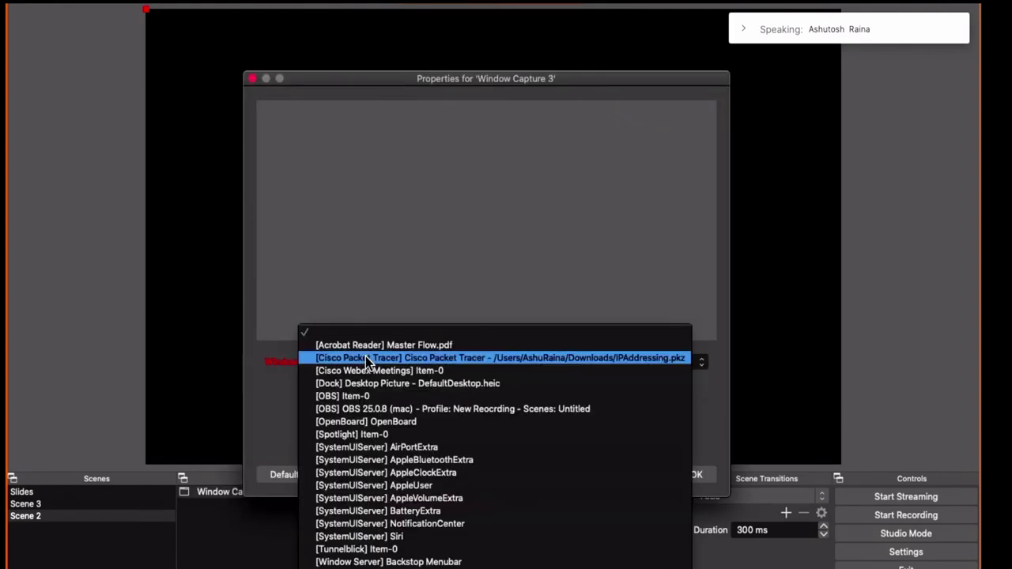
{"action": "left_click", "coordinate": [413, 360]}
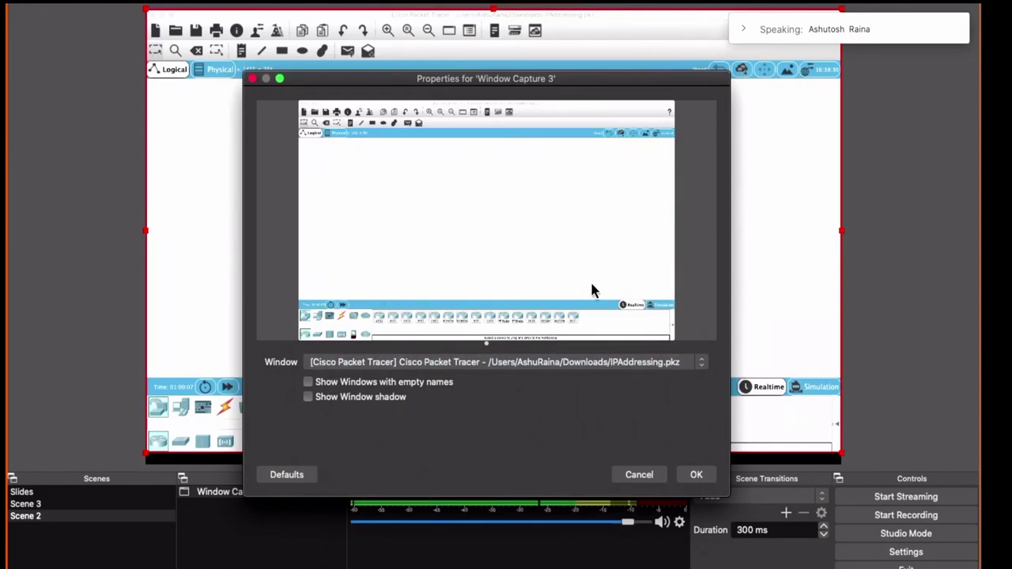
{"action": "left_click", "coordinate": [695, 475]}
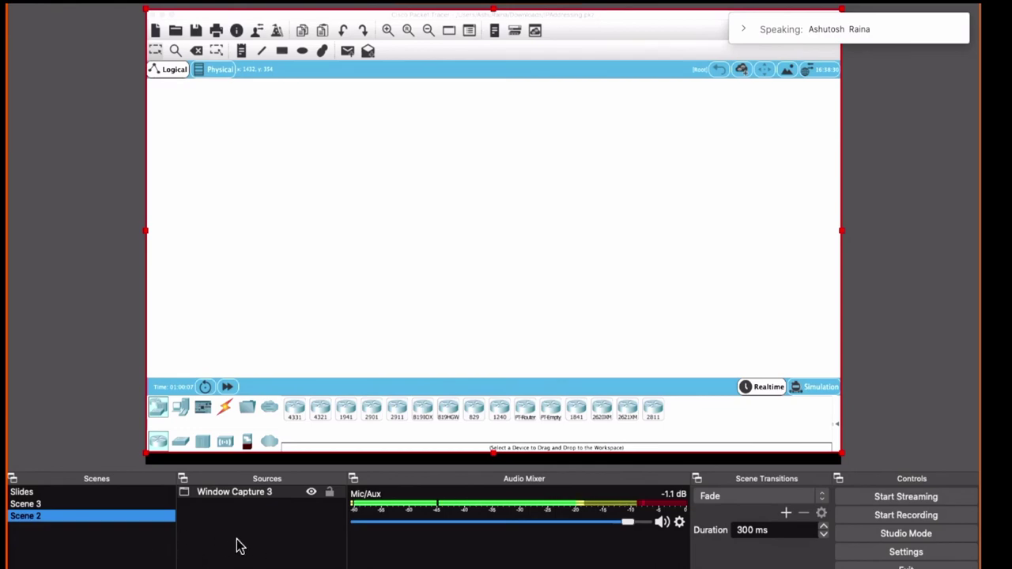
- Cycle through Slides, Packet Tracer Scene 2 and whiteboard Scene 3, ending on Slides
{"action": "left_click", "coordinate": [37, 494]}
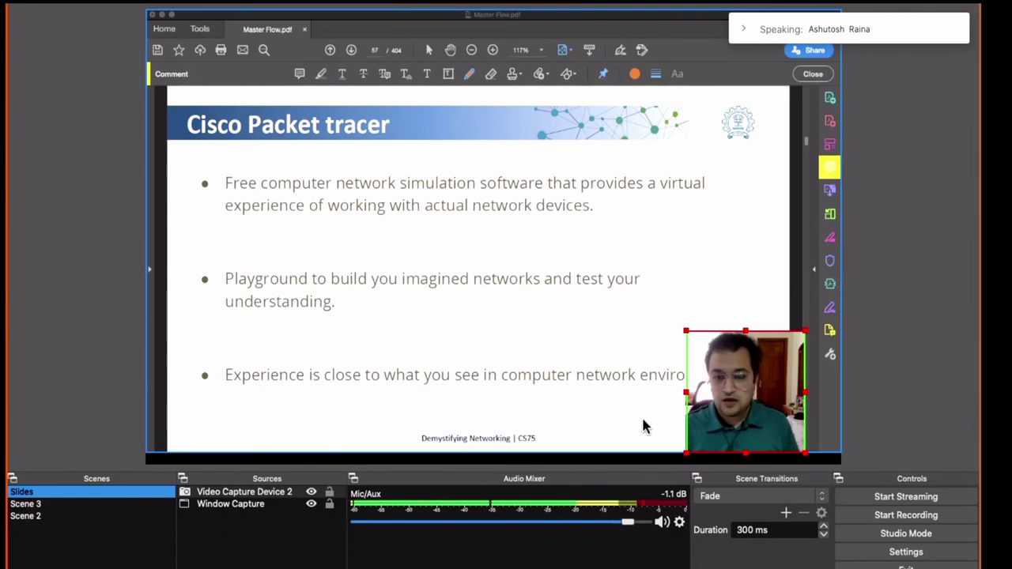
{"action": "left_click", "coordinate": [39, 515]}
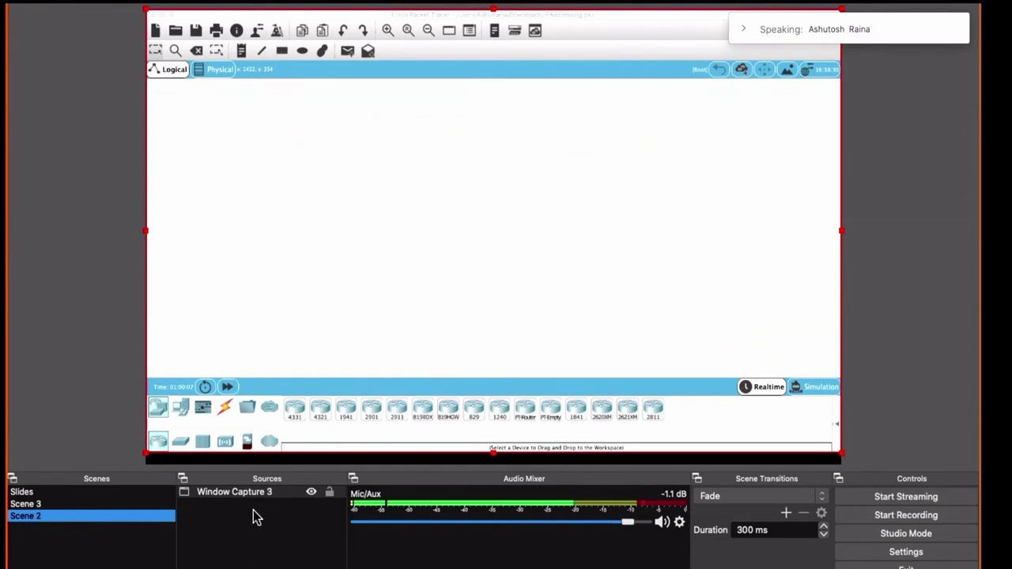
{"action": "left_click", "coordinate": [34, 506]}
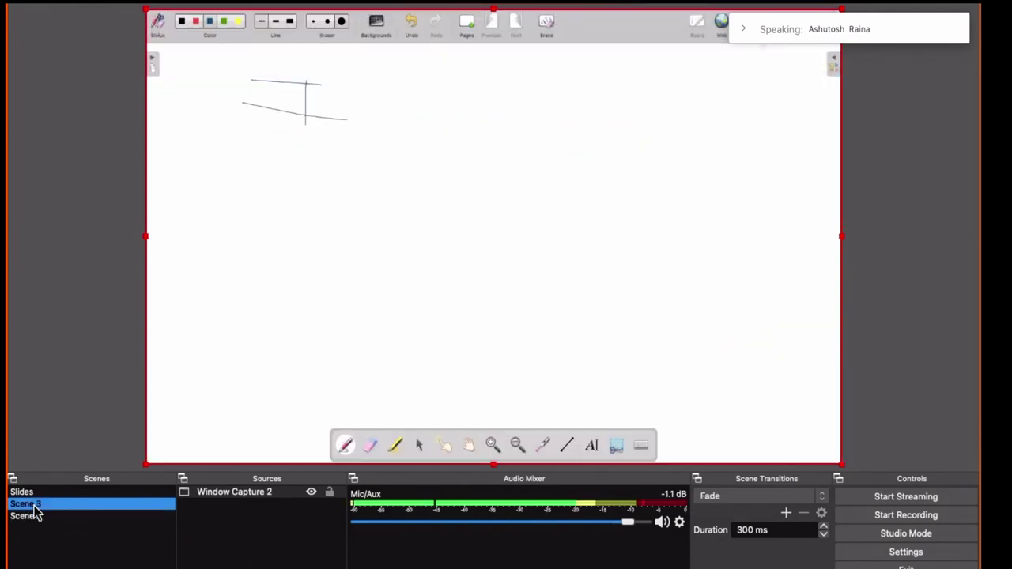
{"action": "left_click", "coordinate": [32, 519]}
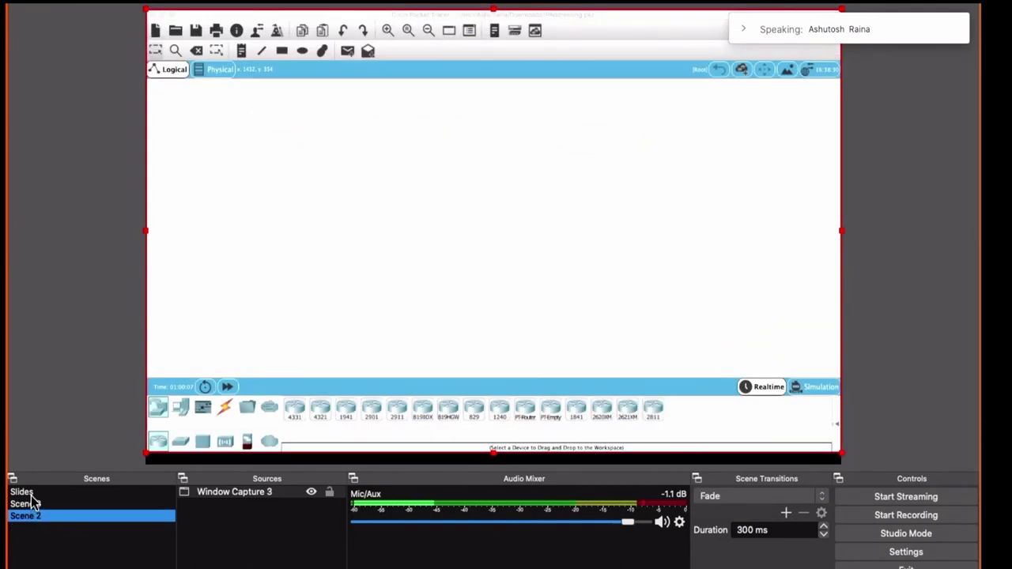
{"action": "left_click", "coordinate": [31, 494]}
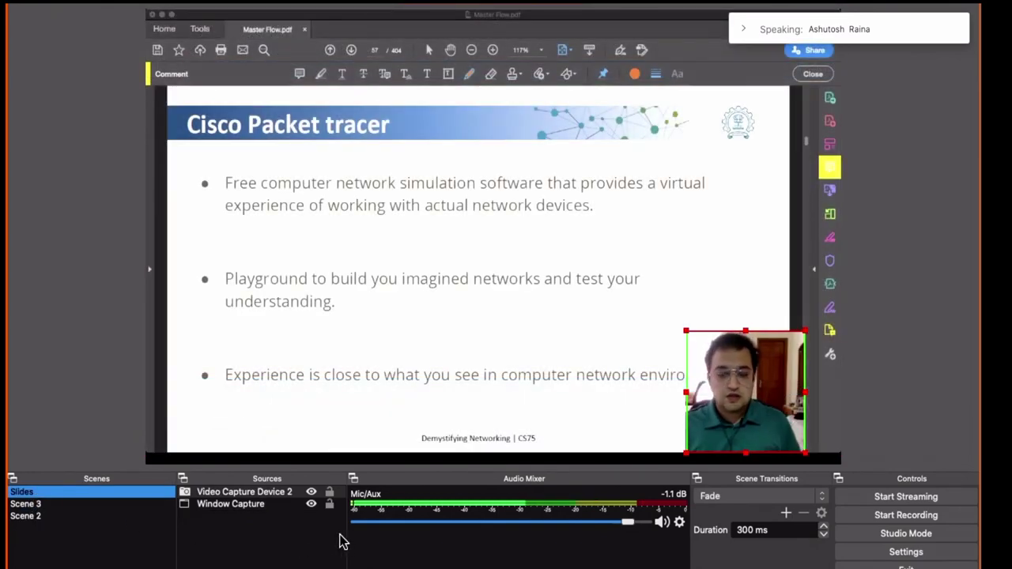